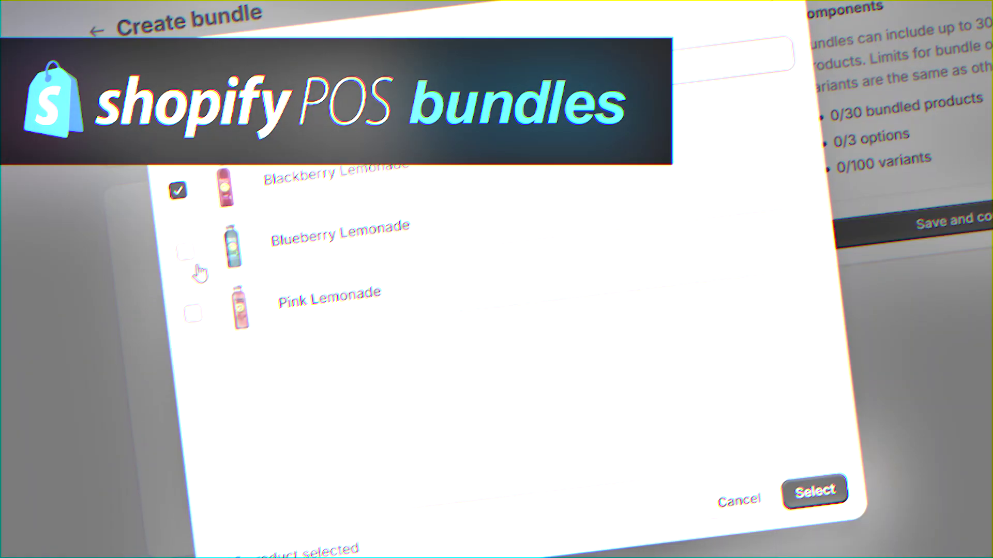
Pick Blueberry and Pink Lemonade and confirm the lemonade selection
left_click(178, 232)
left_click(189, 316)
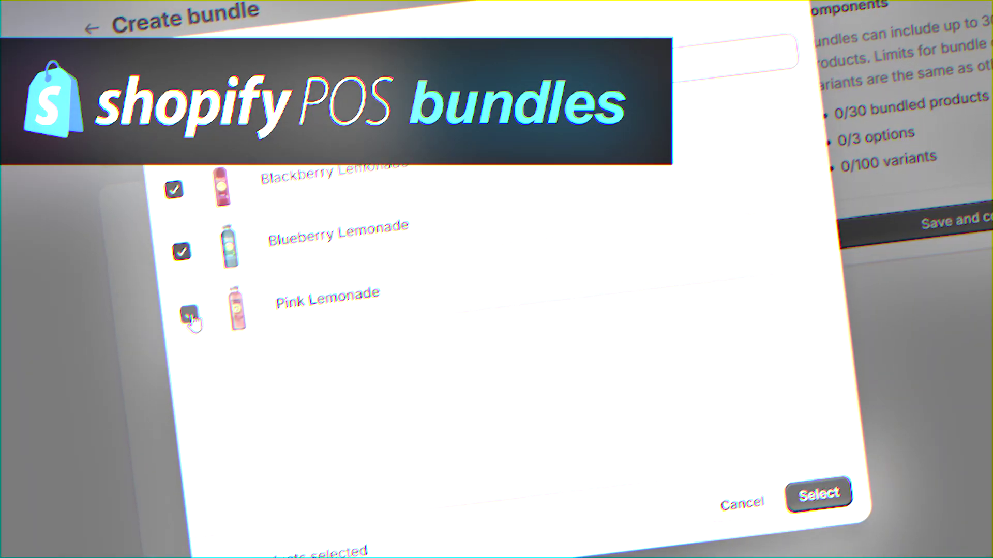
left_click(819, 494)
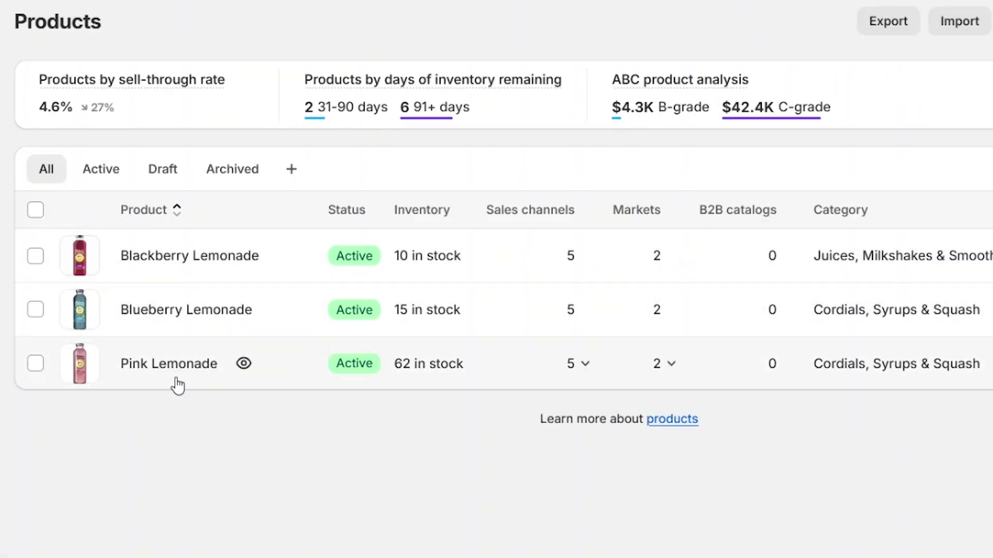
Show lemonade inventory at San Jose Retail Shop: 10, 15 and 45 available
left_click(67, 124)
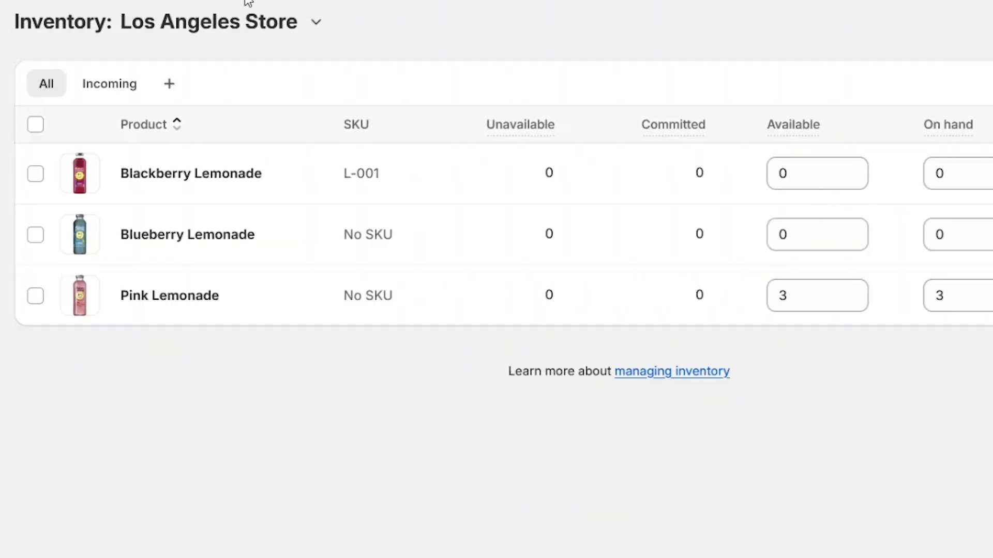
left_click(317, 26)
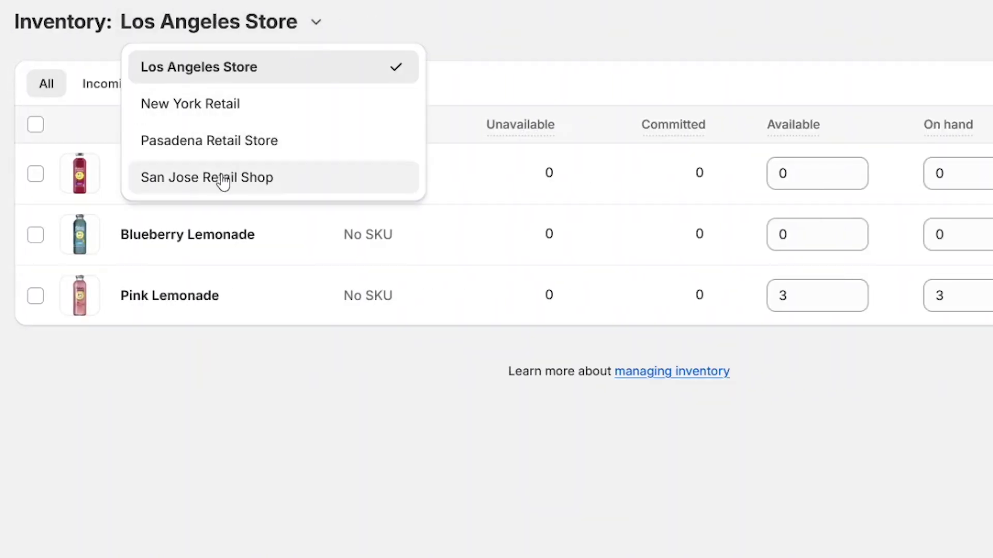
left_click(265, 179)
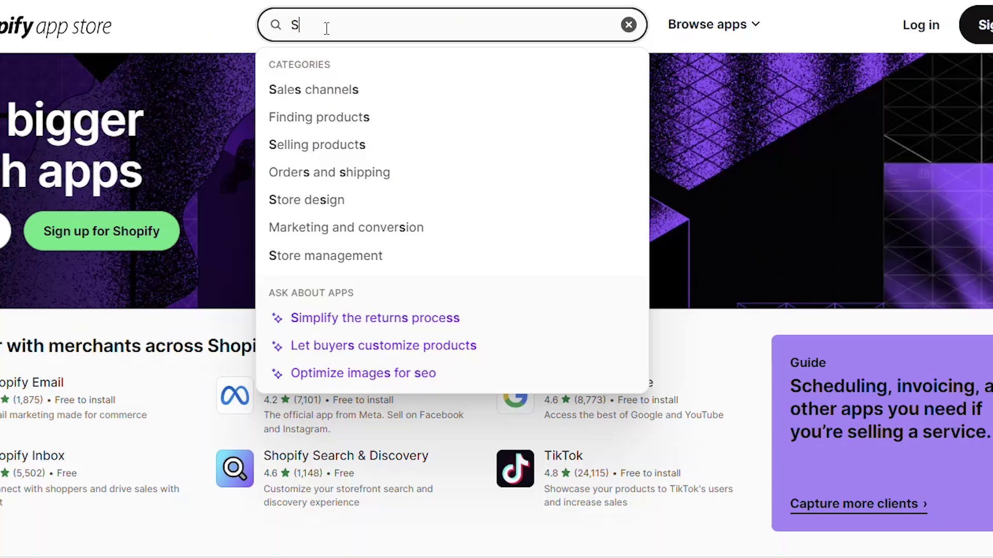
Find the Shopify Bundles app in the App Store and start a new bundle
type("hopify bundl")
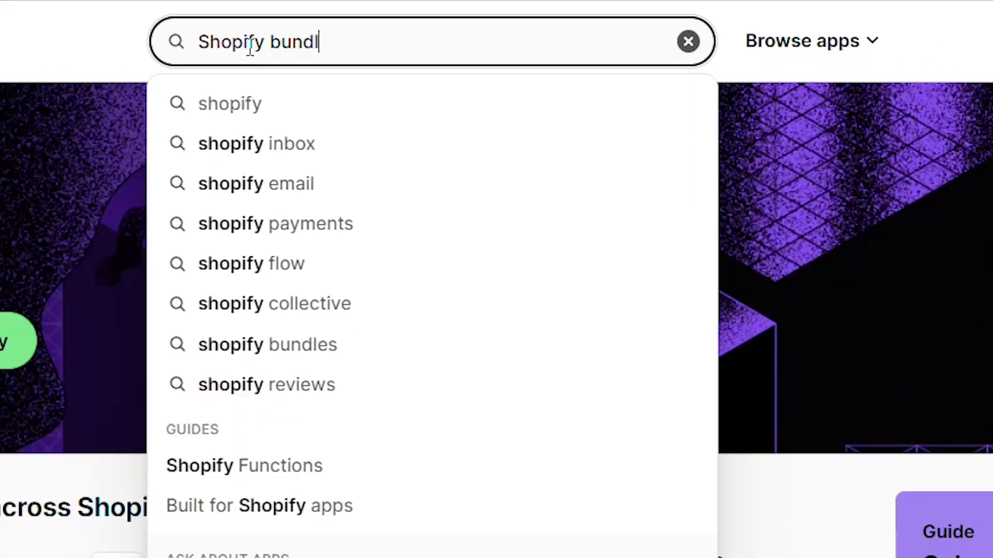
type("es")
left_click(454, 148)
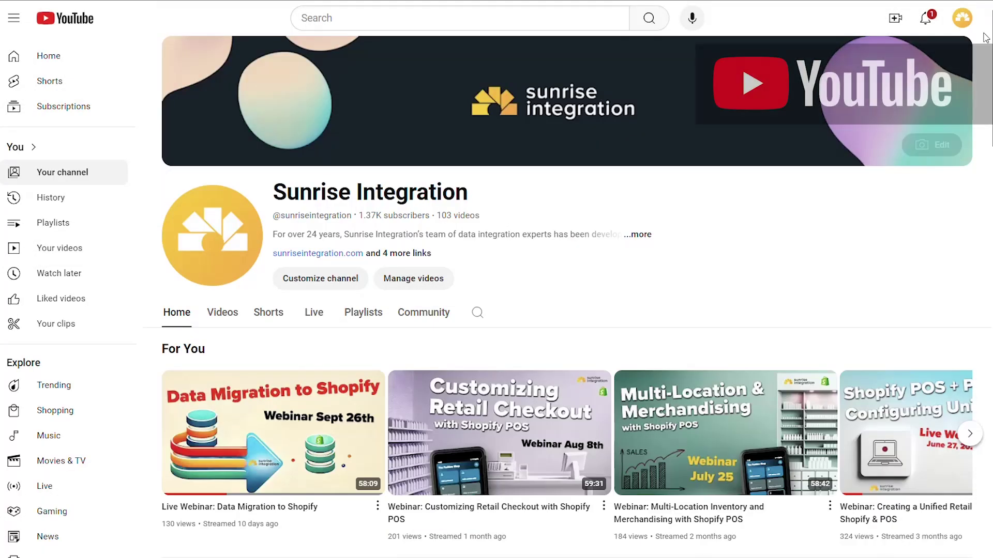
scroll(452, 228, "down", 15)
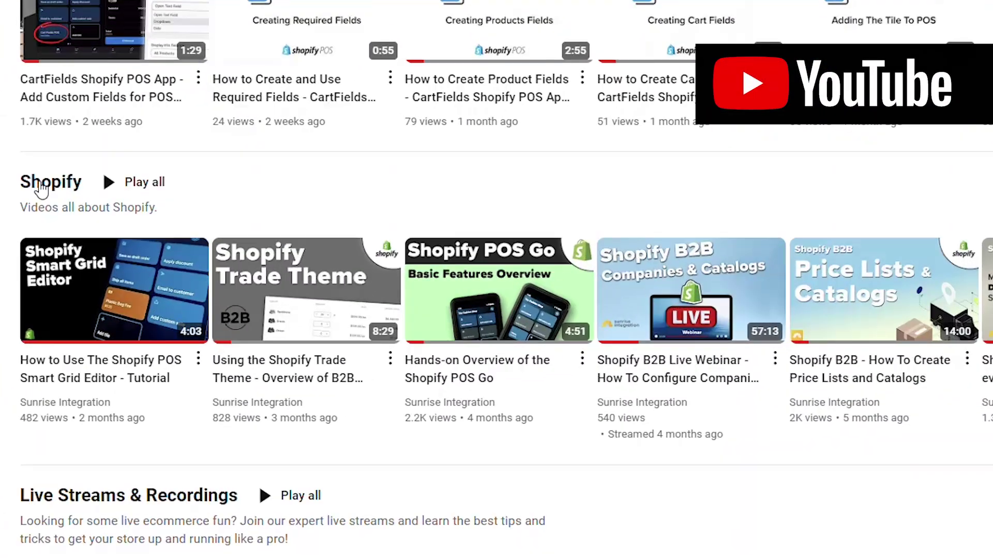
left_click(41, 190)
scroll(697, 266, "down", 20)
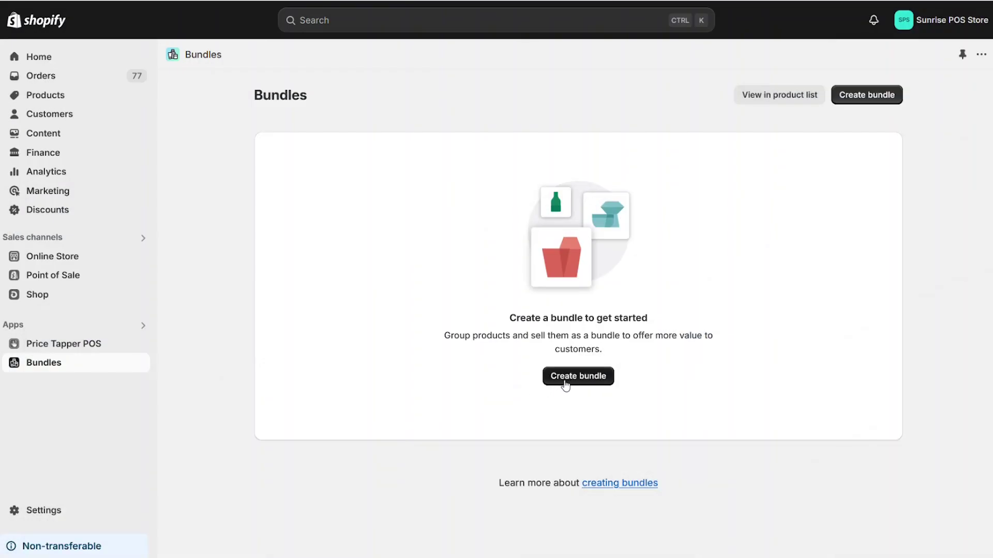
left_click(565, 381)
Create 'Lemonade Bundle Pack' with Blackberry, Blueberry and Pink Lemonade, then save it
left_click(309, 159)
type("Le")
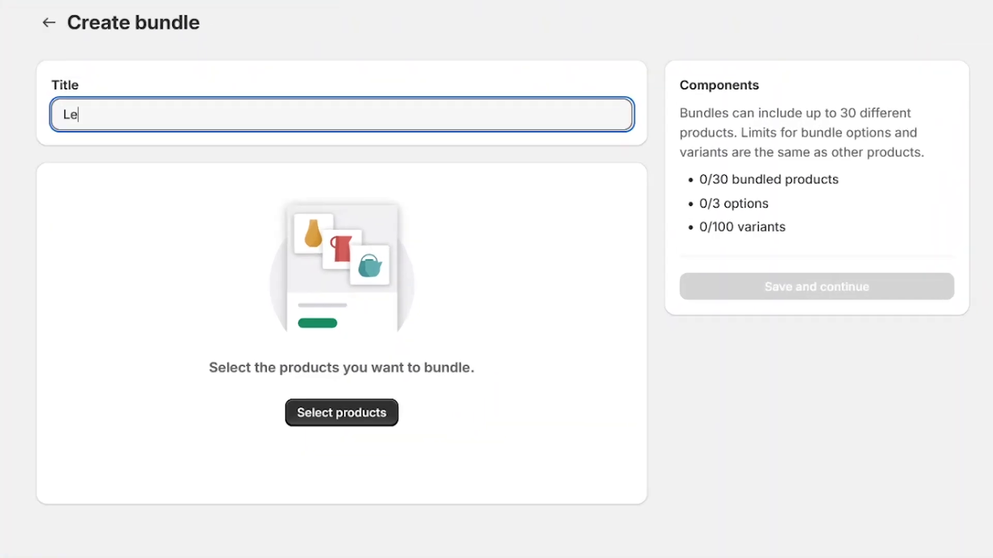
type("monade Bundle Pack")
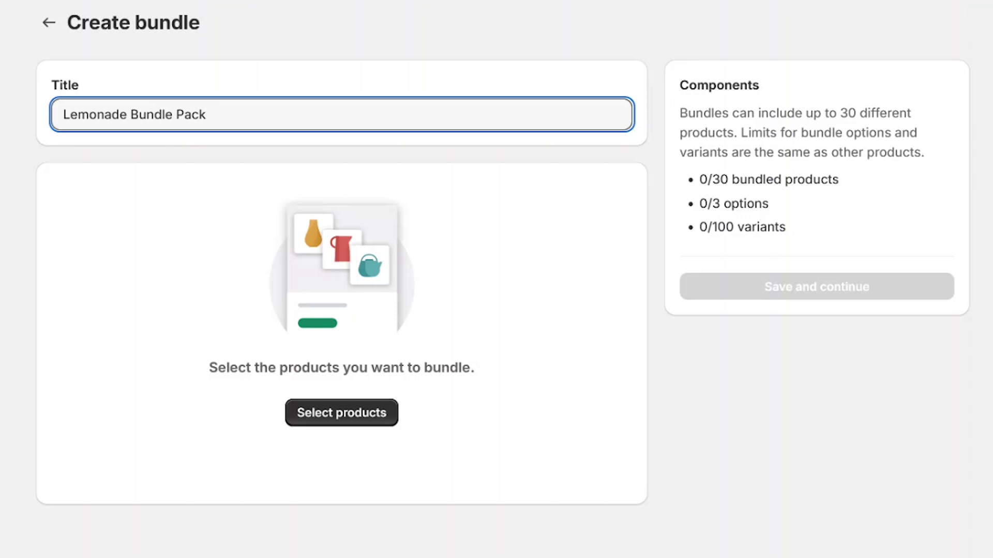
left_click(339, 418)
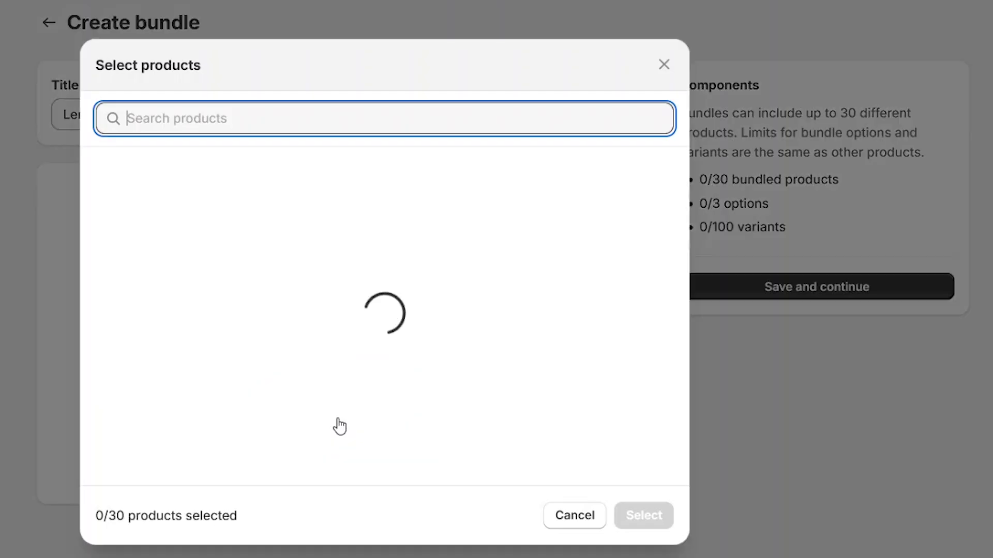
left_click(103, 175)
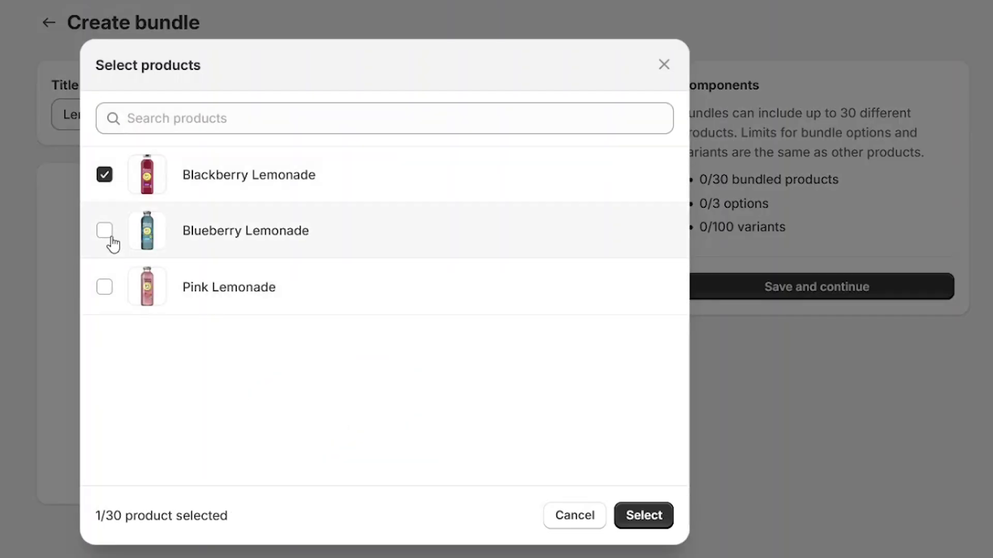
left_click(104, 230)
left_click(104, 287)
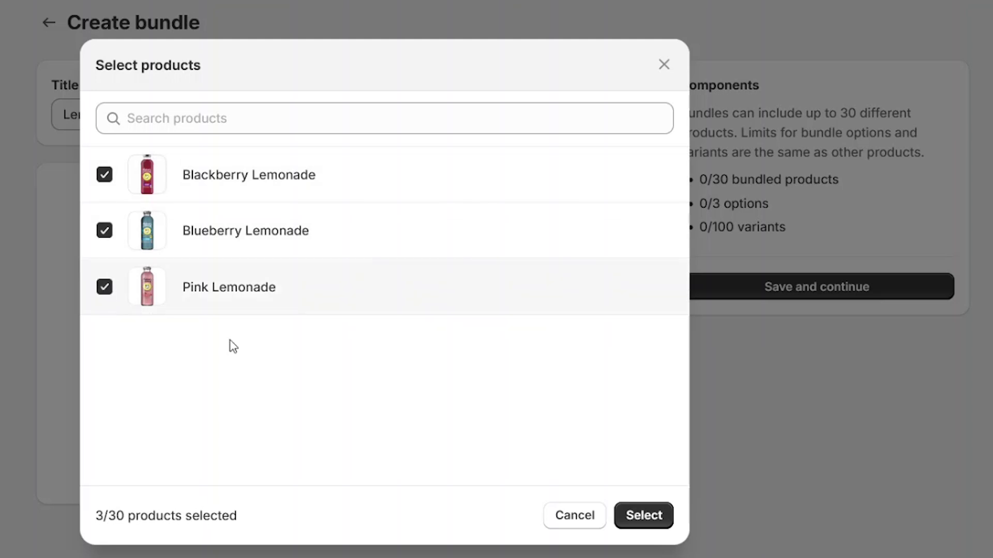
left_click(636, 522)
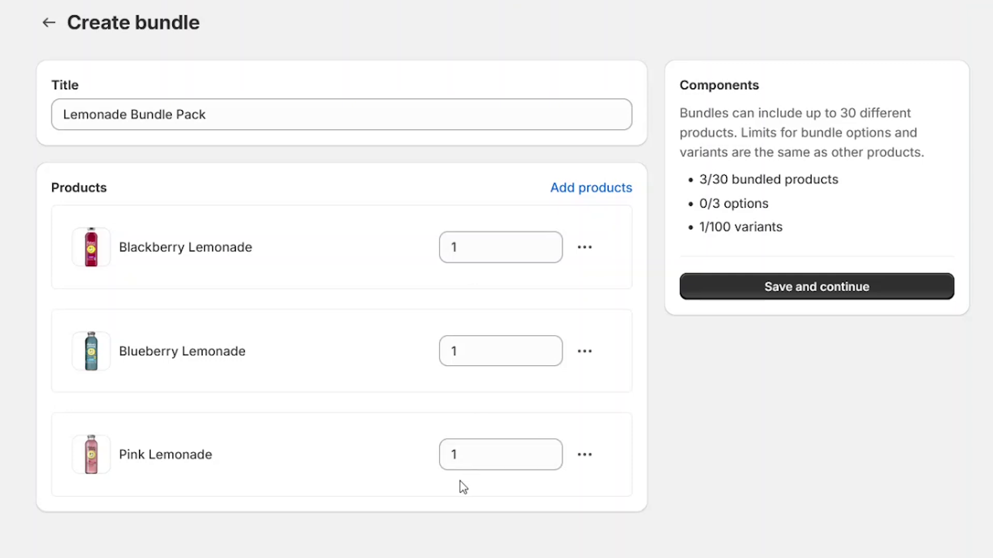
left_click(817, 289)
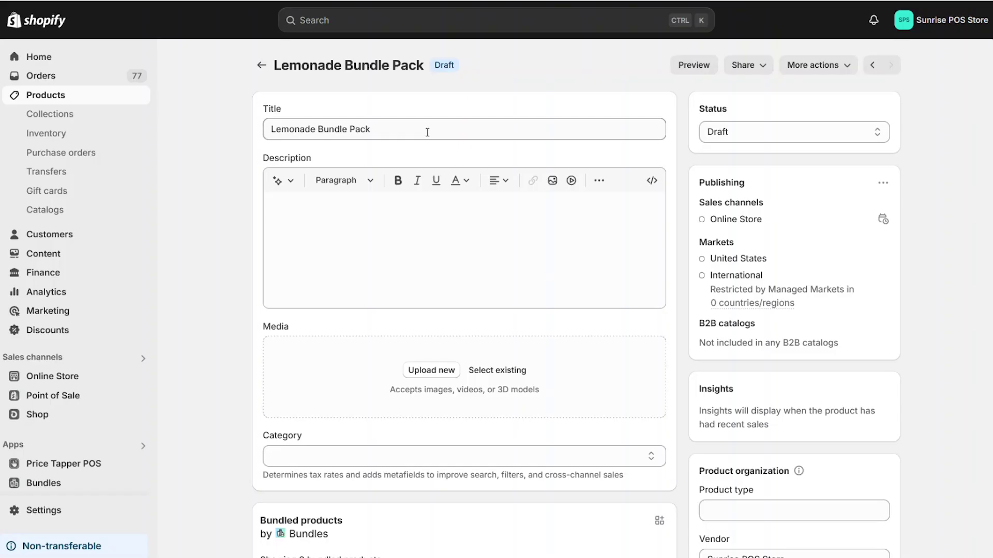
Read the inventory explanation for the bundle's available quantity of 10
left_click(431, 370)
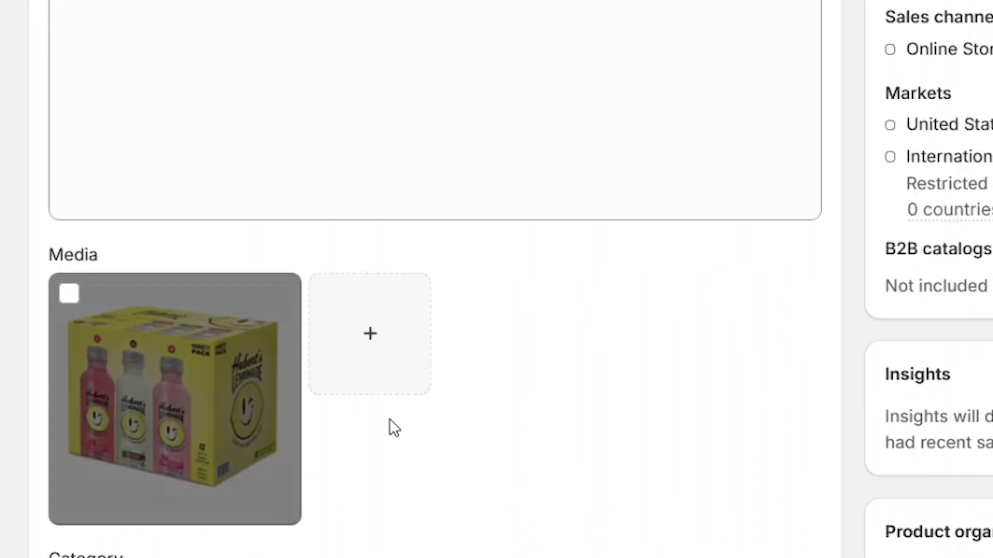
scroll(428, 95, "down", 10)
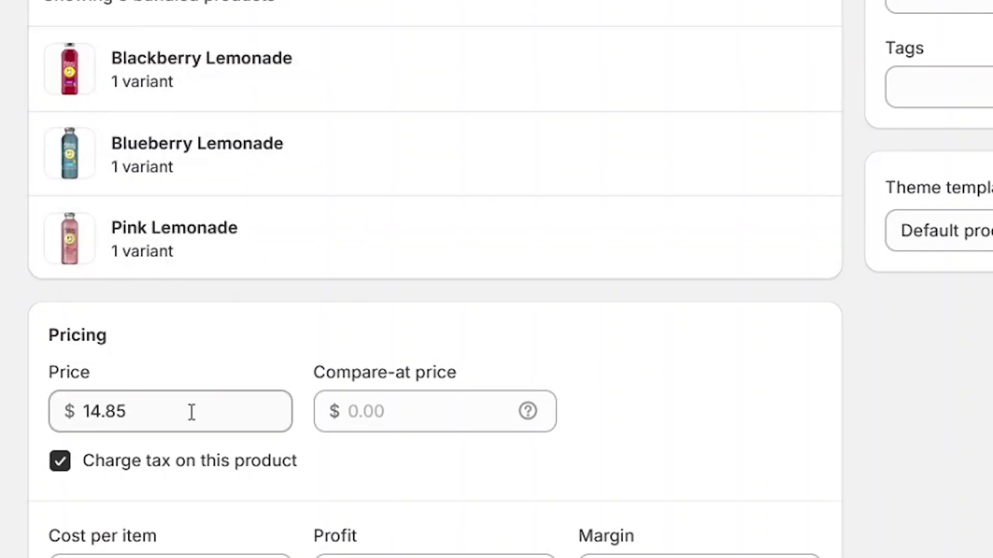
scroll(191, 416, "down", 15)
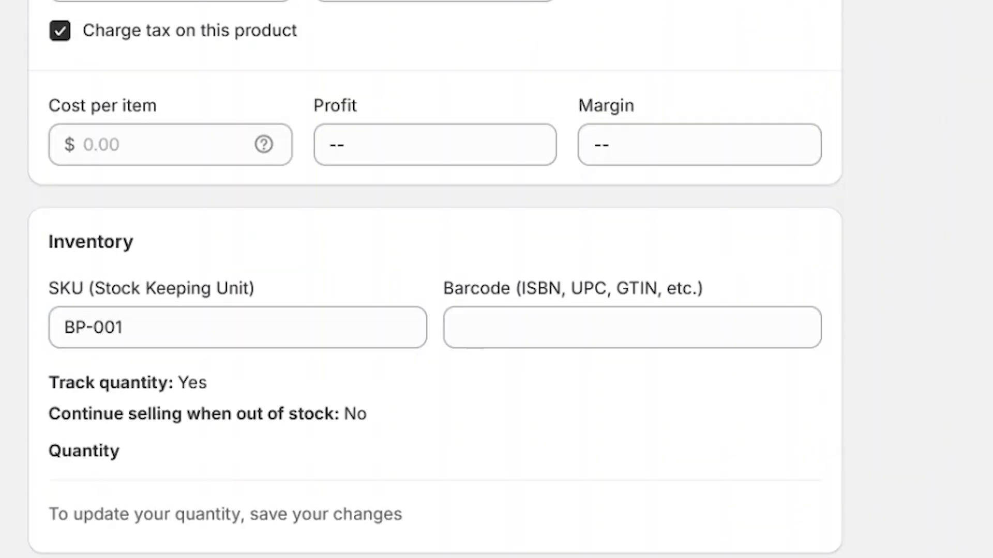
scroll(190, 140, "down", 8)
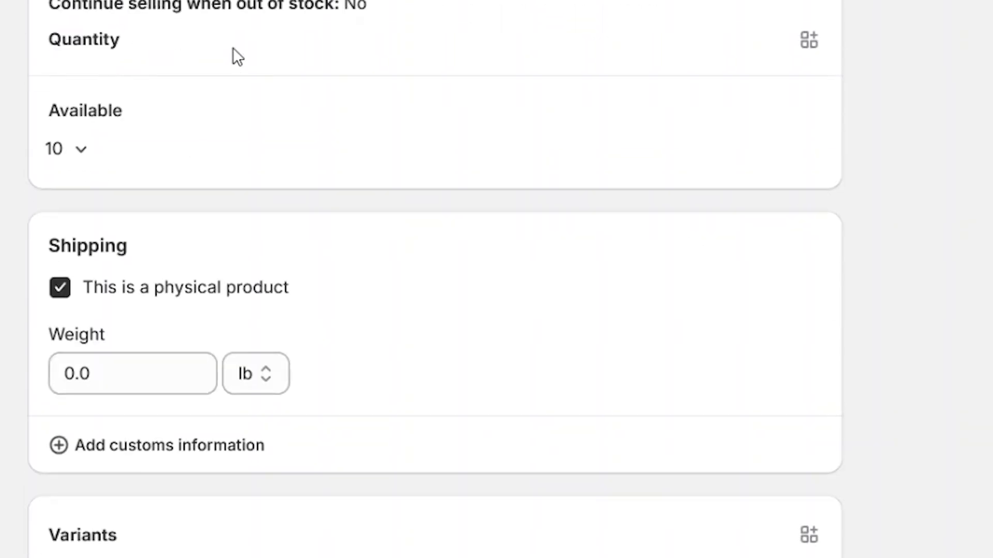
left_click(81, 150)
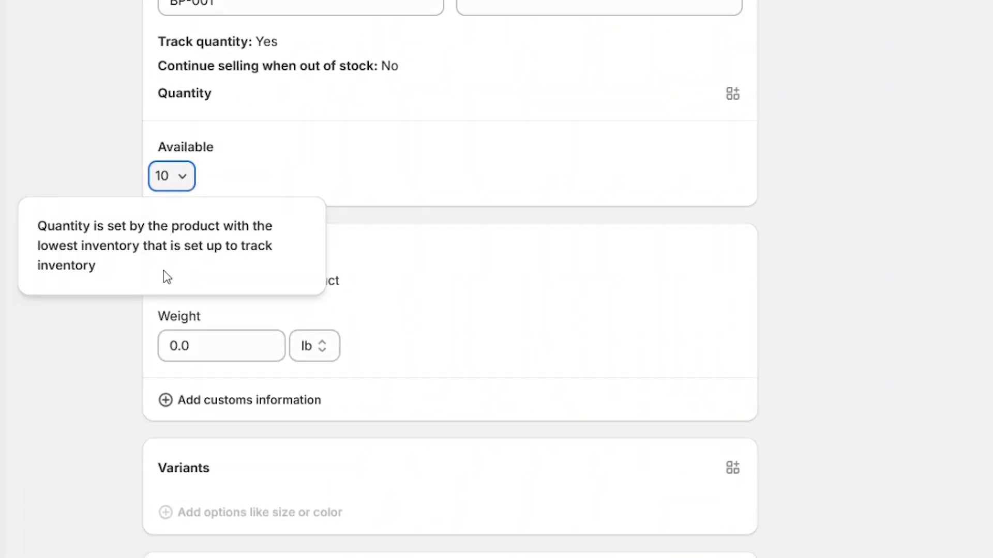
left_click(281, 182)
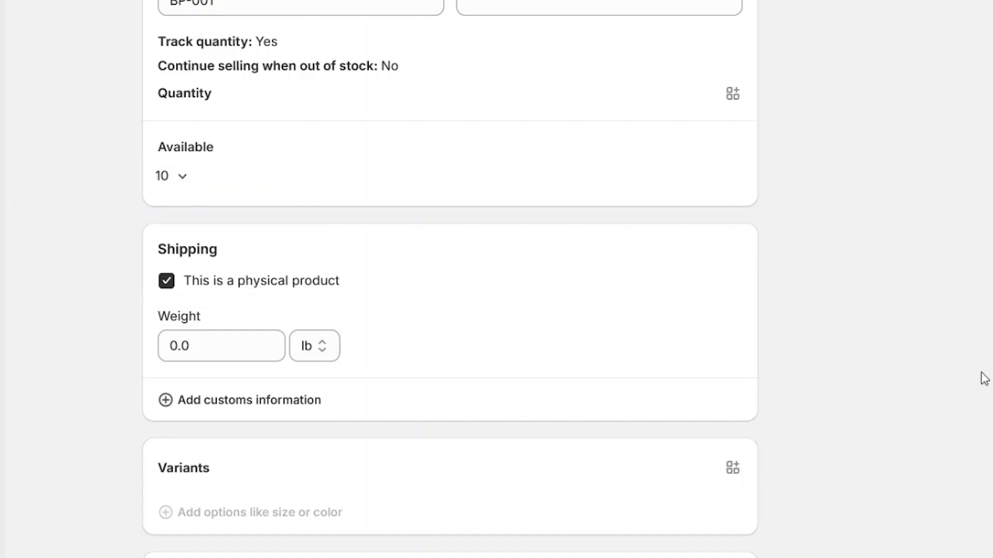
Bring up the bundle's Publishing options menu
scroll(962, 380, "up", 10)
scroll(816, 126, "up", 5)
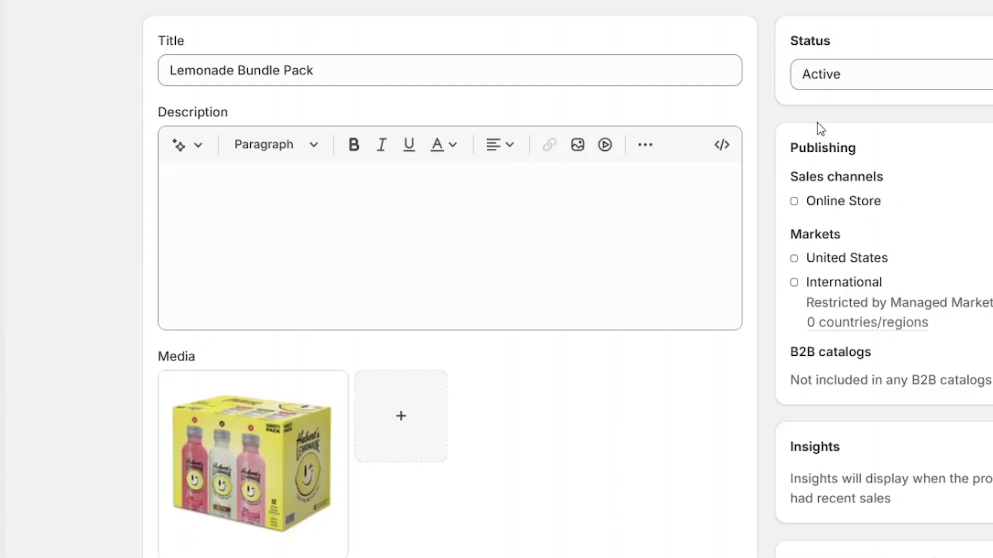
left_click(949, 155)
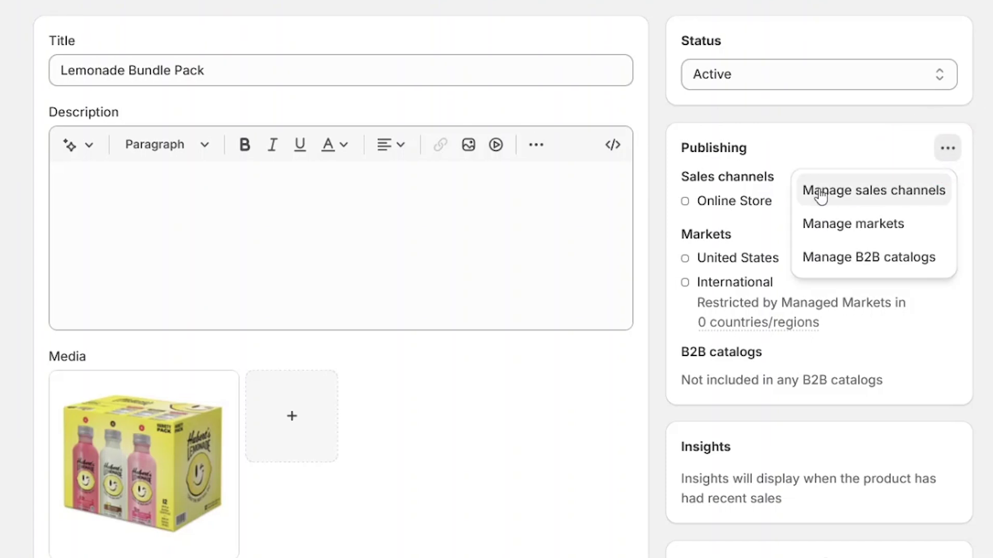
Add Point of Sale as a sales channel alongside Online Store for the bundle
left_click(878, 196)
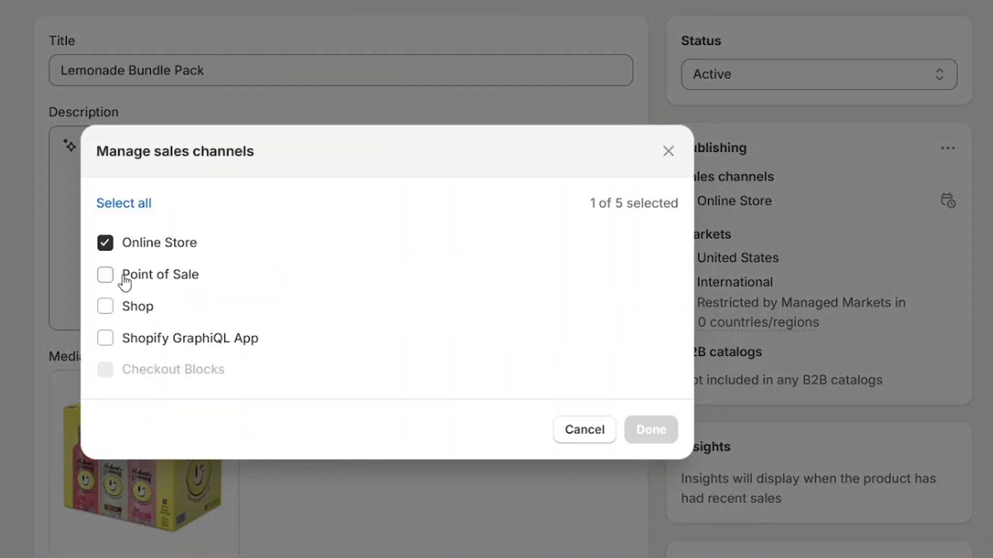
left_click(105, 275)
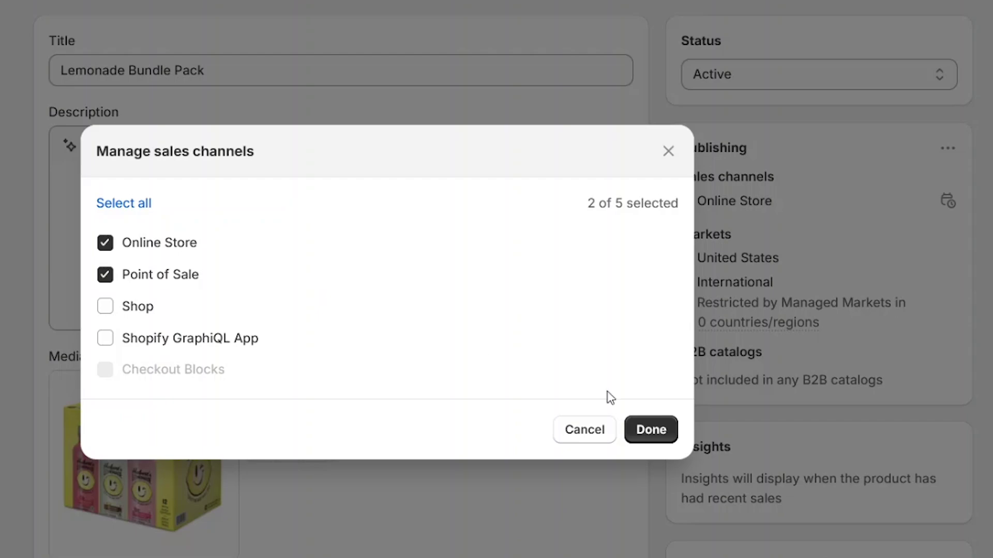
left_click(648, 433)
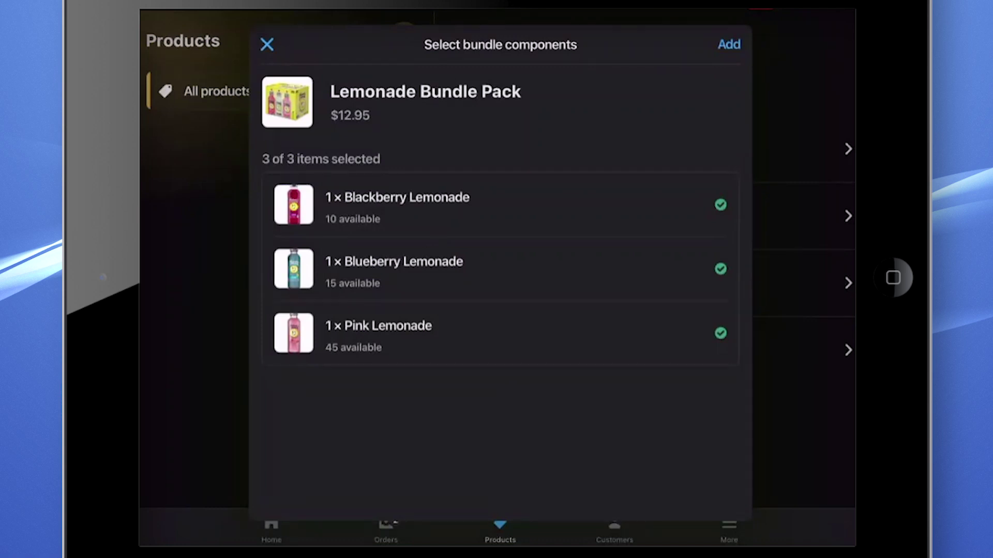
Sell the Lemonade Bundle Pack for $12.95 in POS and go to Orders
left_click(729, 45)
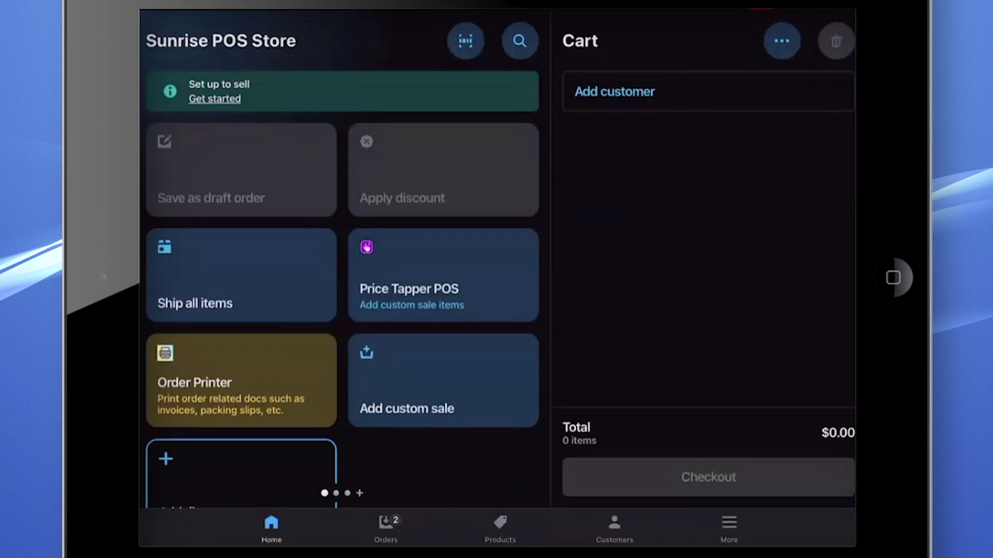
left_click(385, 528)
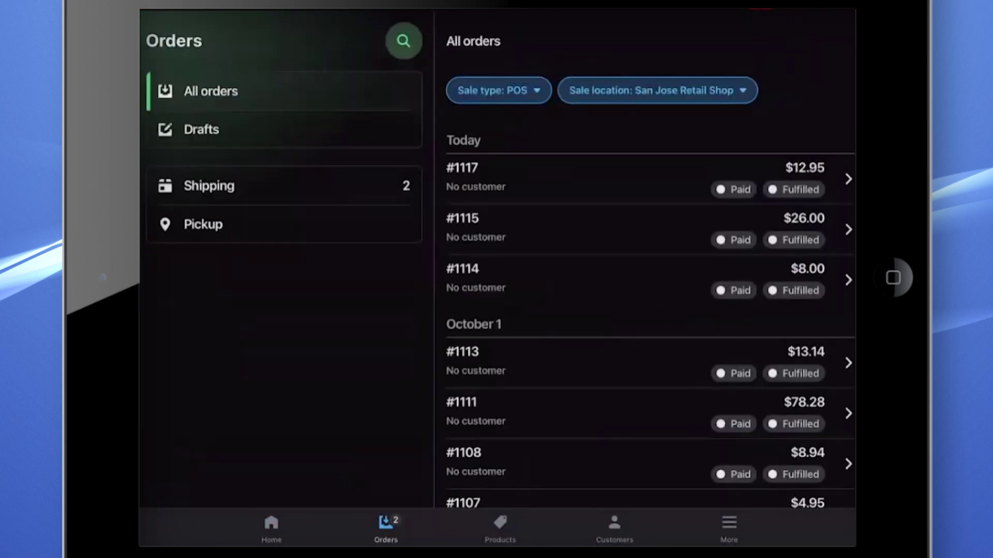
Open order #1117 for the $12.95 bundle sale
left_click(647, 179)
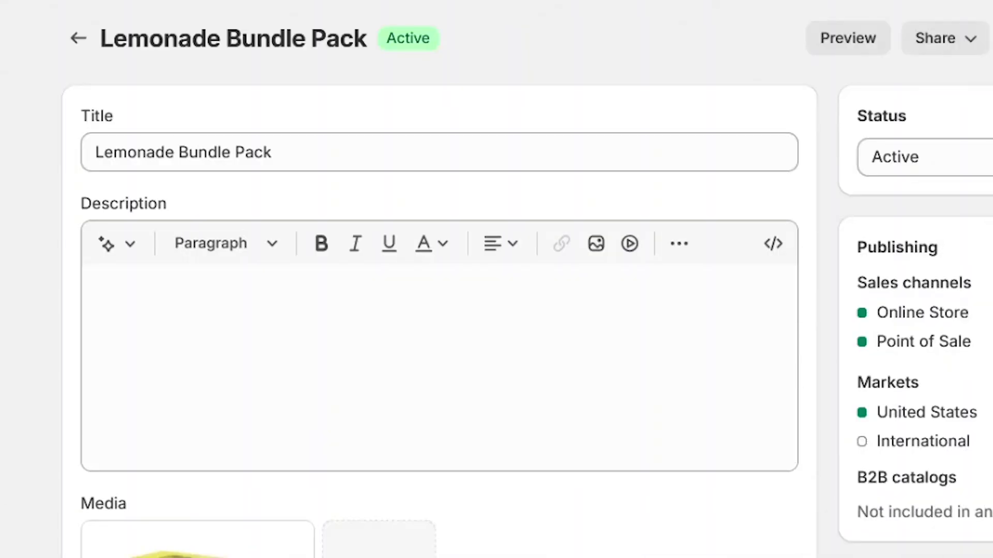
Scroll the bundle's product page to check its available inventory
scroll(496, 280, "down", 20)
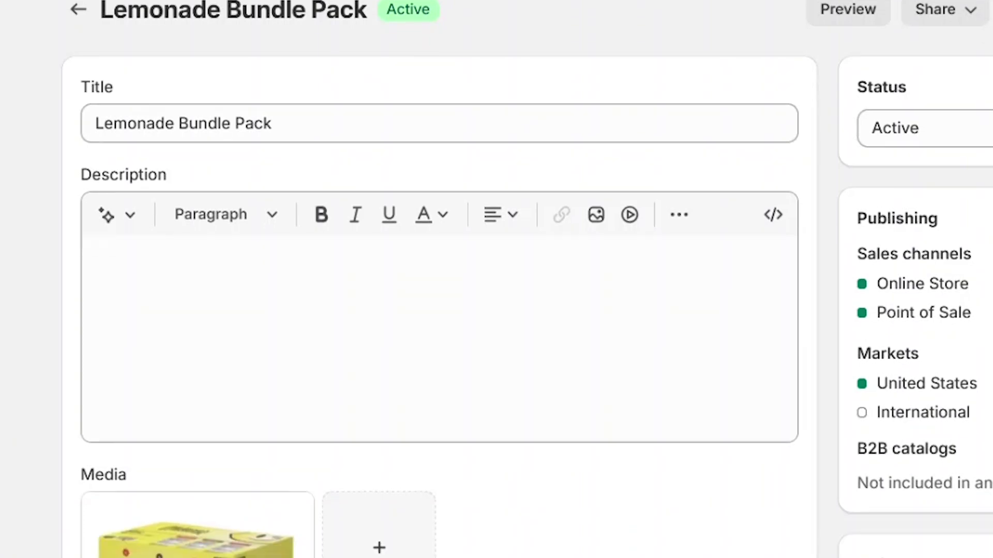
scroll(343, 467, "down", 1)
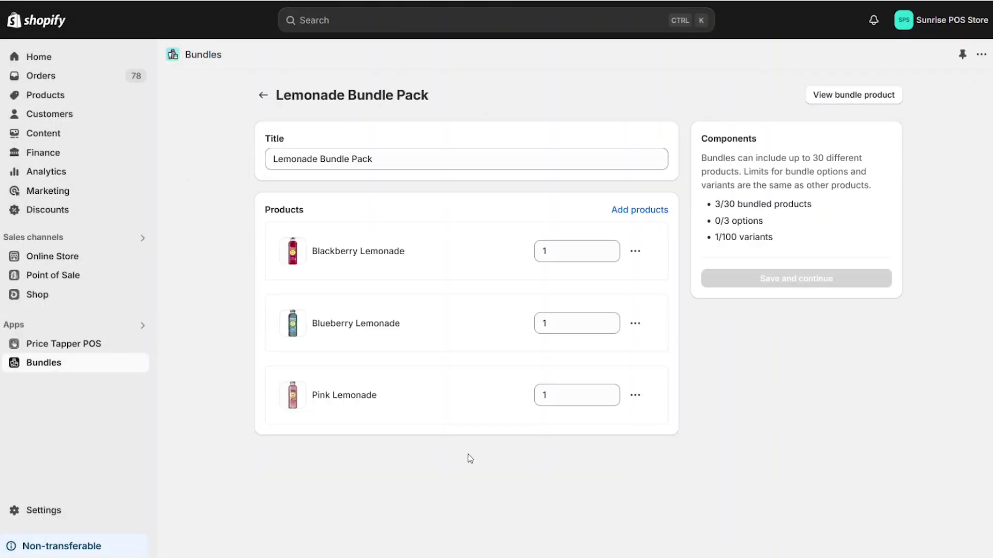
Set Blackberry, Blueberry and Pink Lemonade quantities to 2 each and save the bundle
left_click(610, 247)
left_click(609, 319)
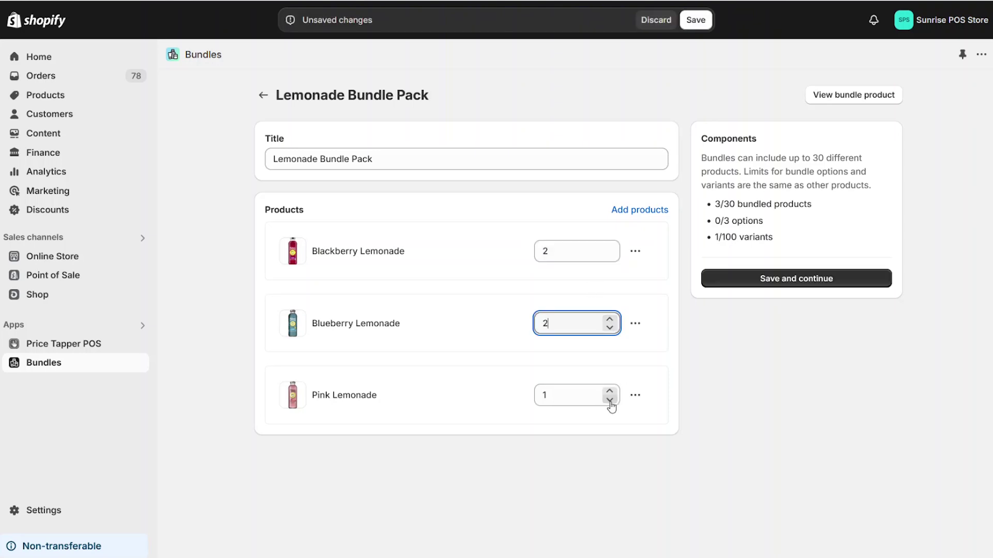
left_click(610, 391)
left_click(761, 277)
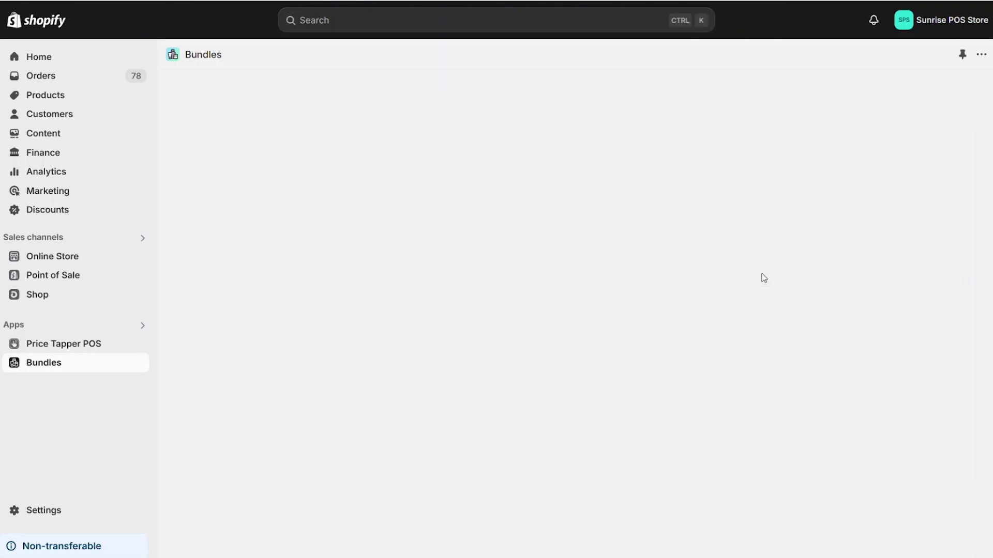
Check component stock dropped to 9, 14 and 44, then reopen the Lemonade Bundle Pack
scroll(226, 347, "down", 8)
scroll(225, 347, "down", 8)
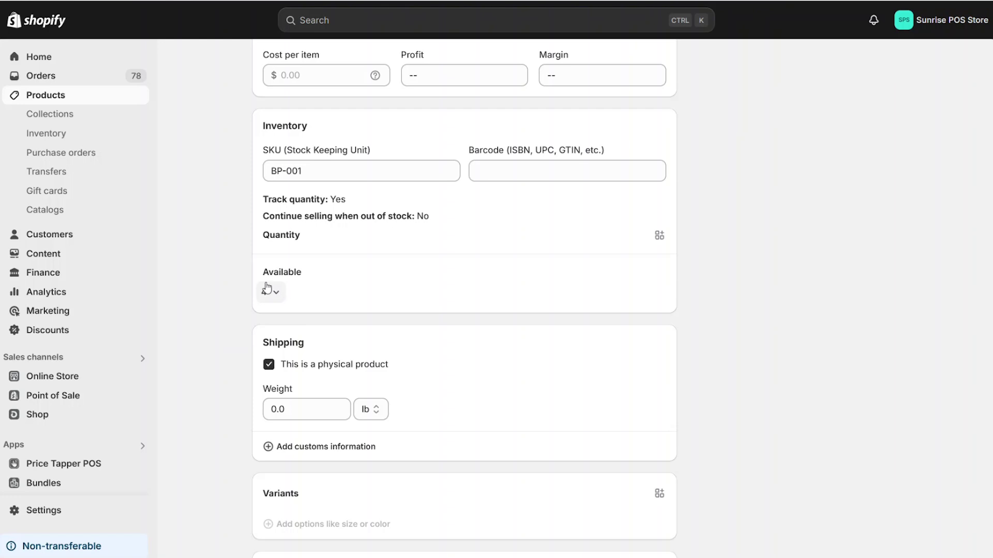
left_click(60, 135)
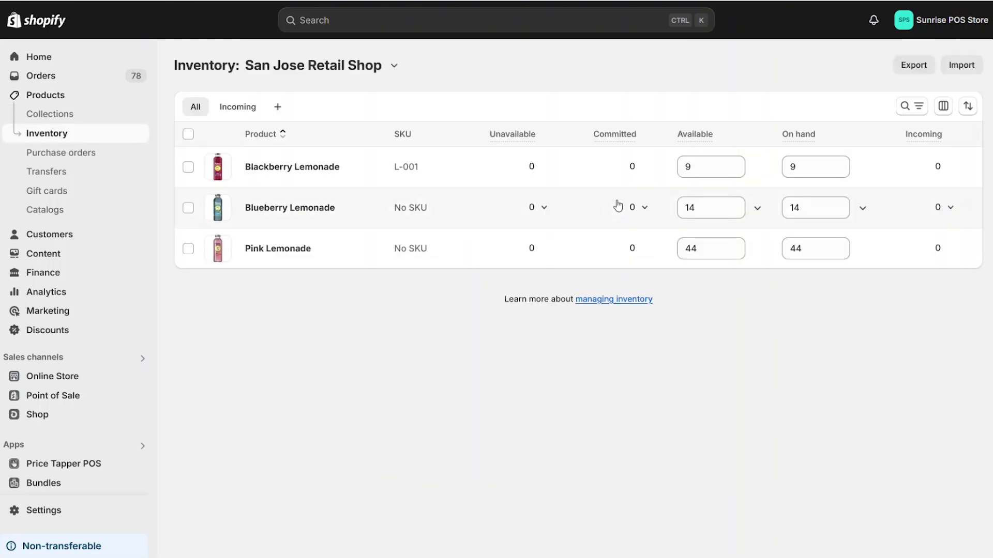
left_click(706, 167)
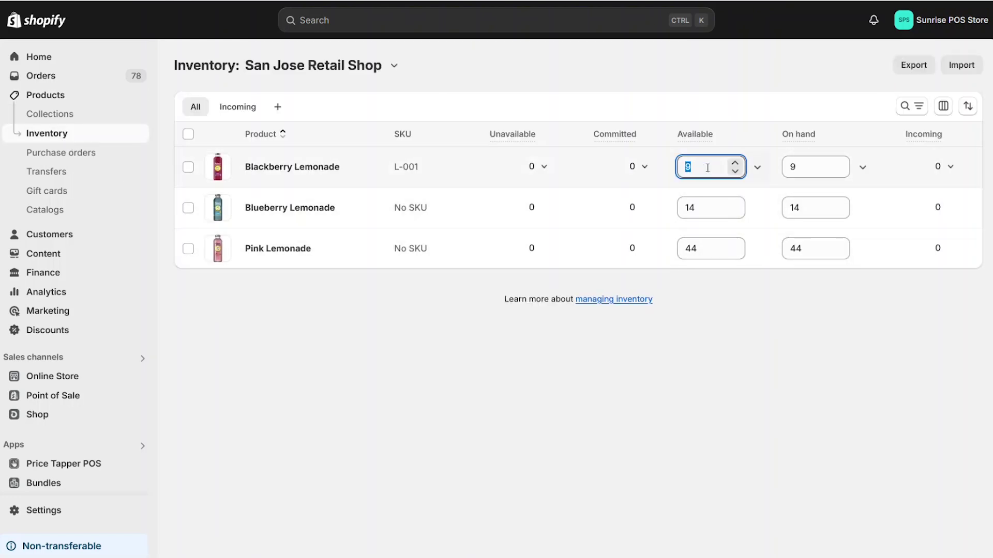
left_click(667, 463)
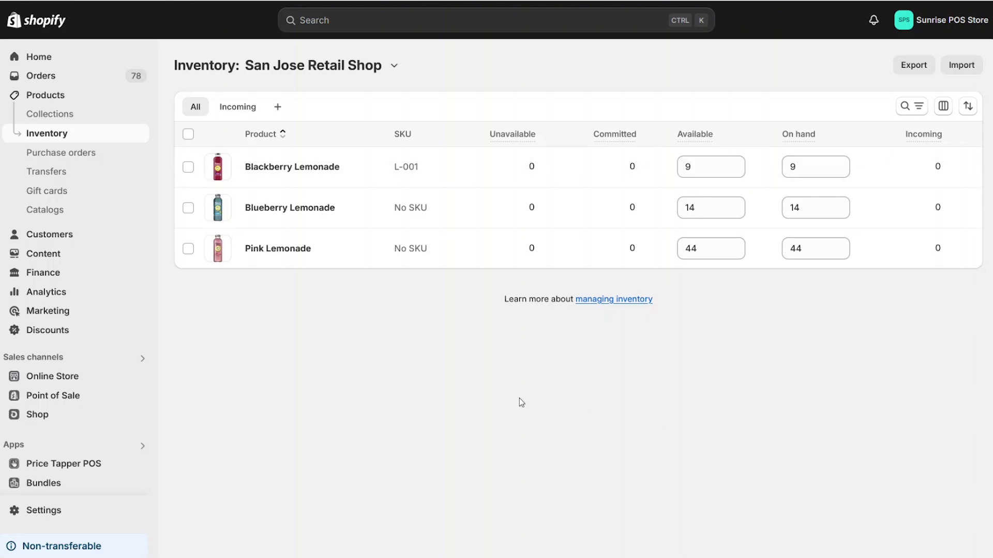
left_click(42, 97)
left_click(289, 293)
scroll(317, 439, "down", 12)
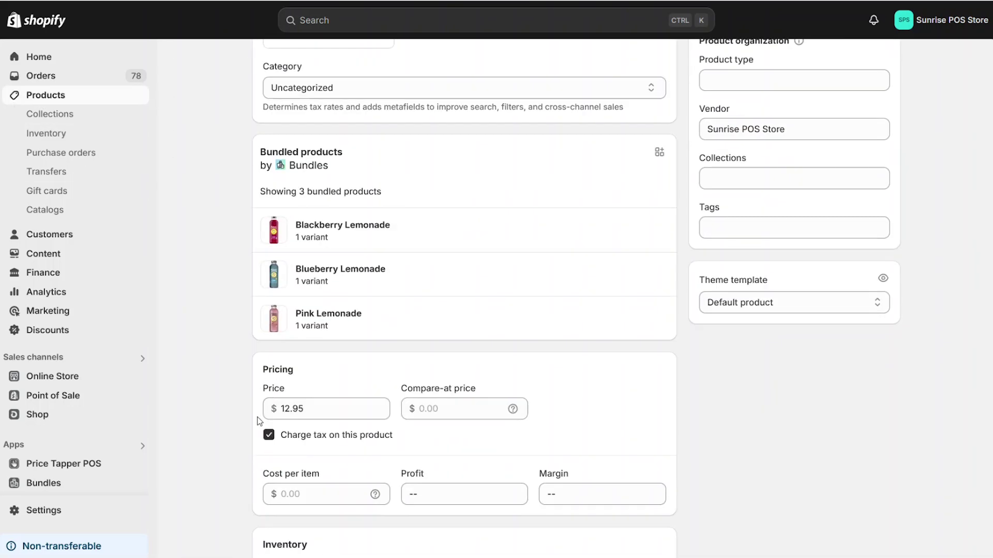